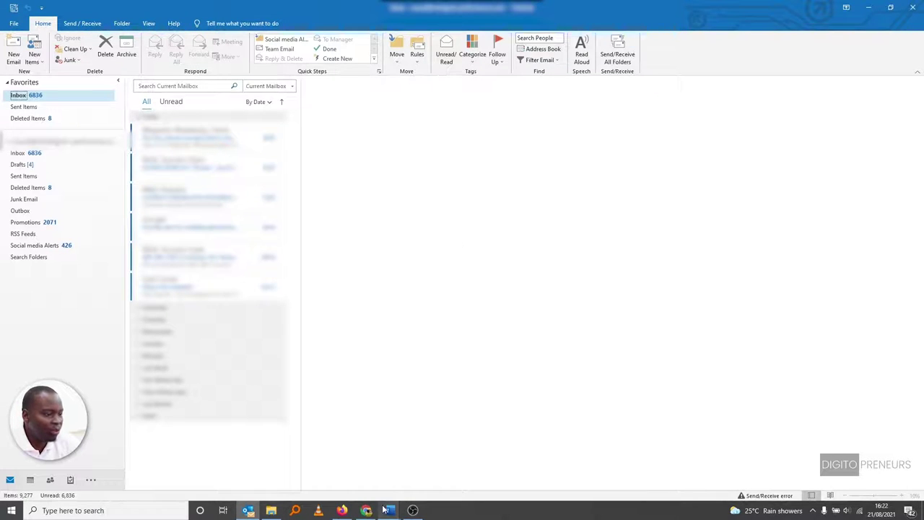
- Bring the blank Document1 to the front and show its Mailings tools
mouse_move(389, 512)
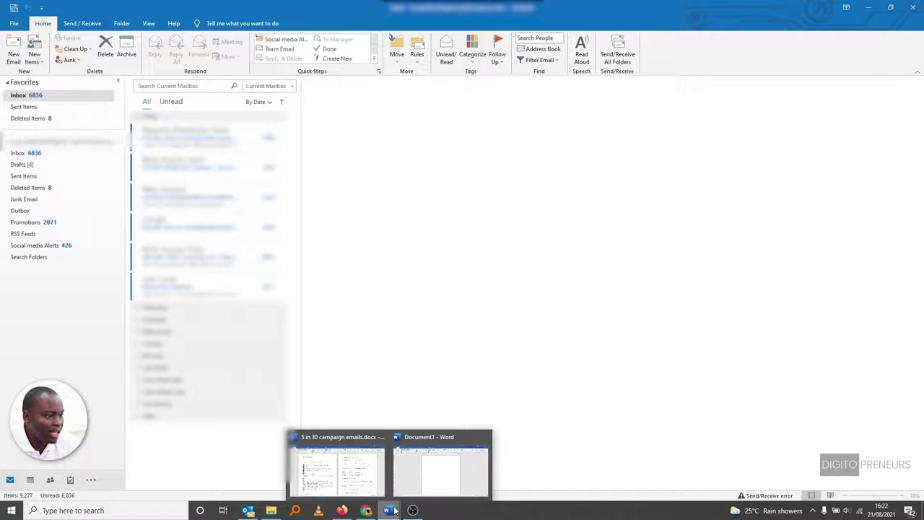
click(414, 483)
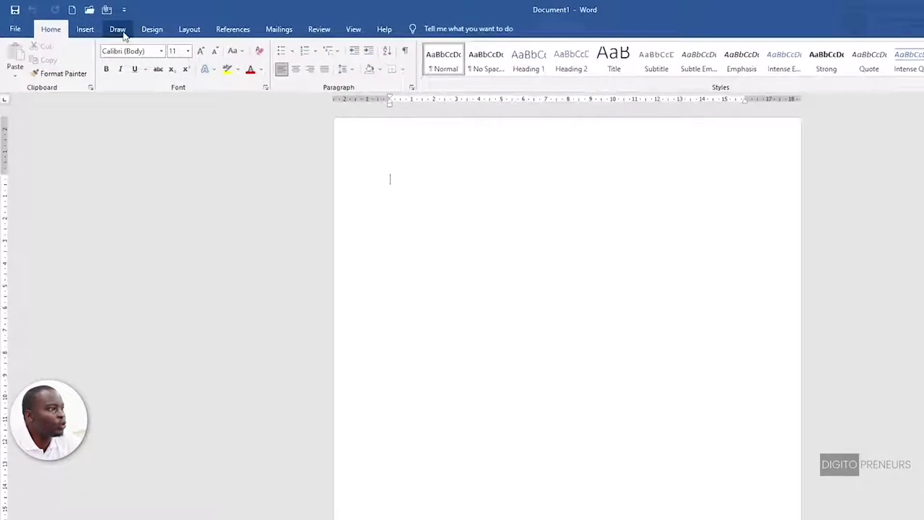
click(367, 40)
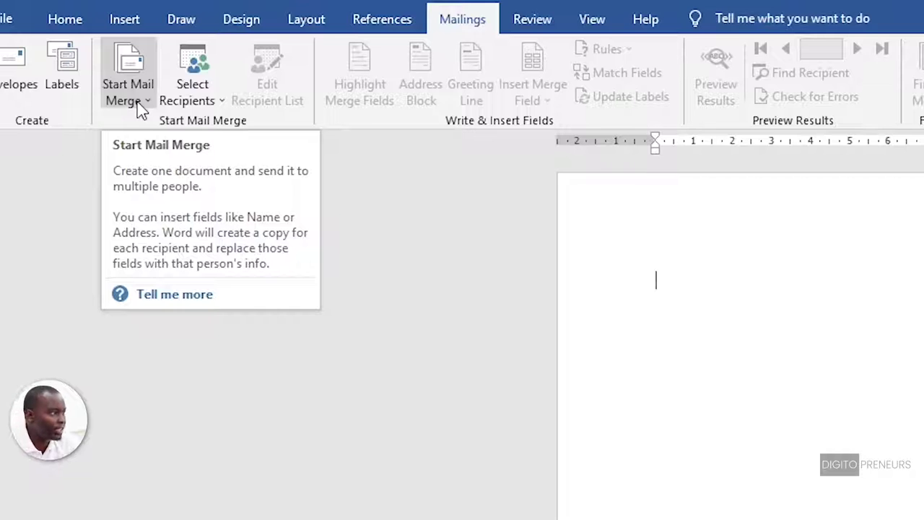
- Start an E-mail Messages mail merge in Document1
click(141, 110)
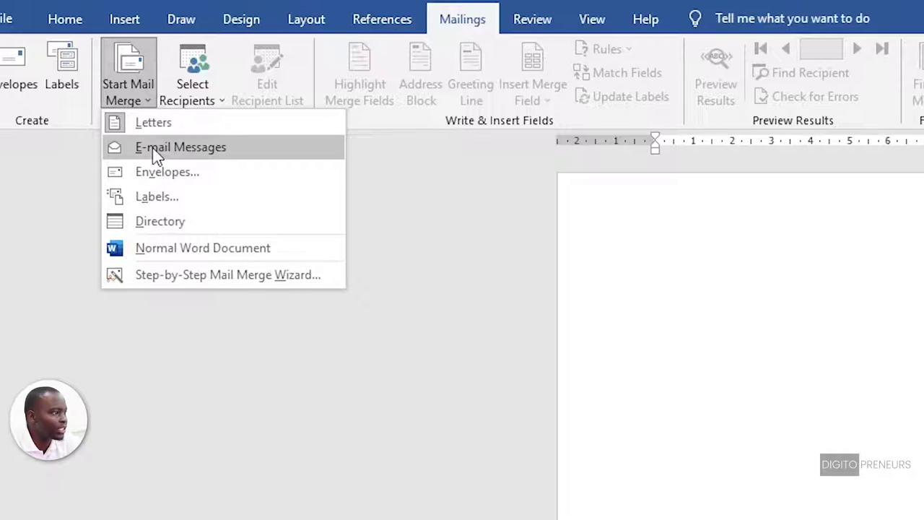
click(179, 148)
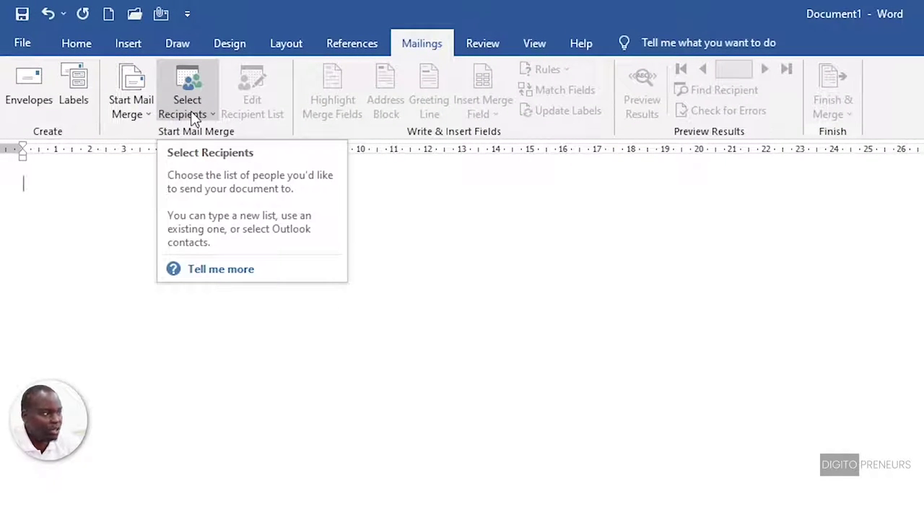
- Glance at the Select Recipients options, then open the mailchim list today folder in File Explorer
click(194, 119)
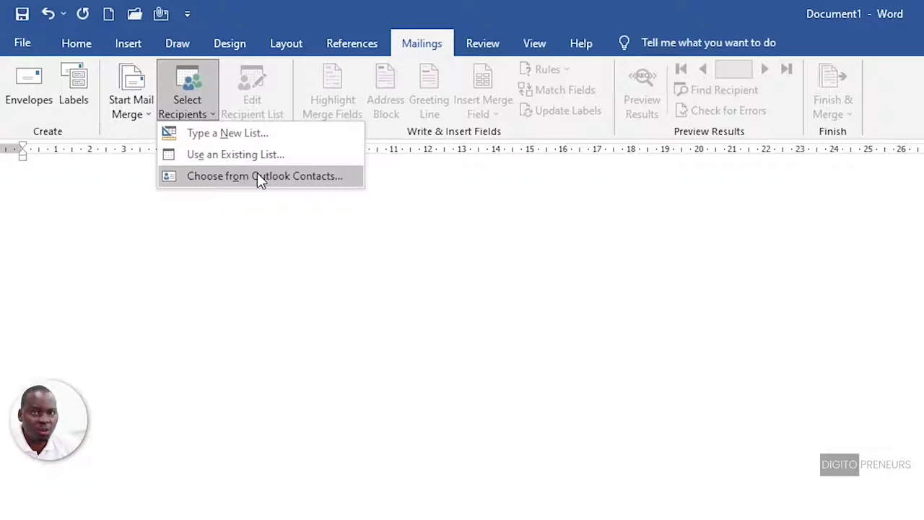
click(547, 388)
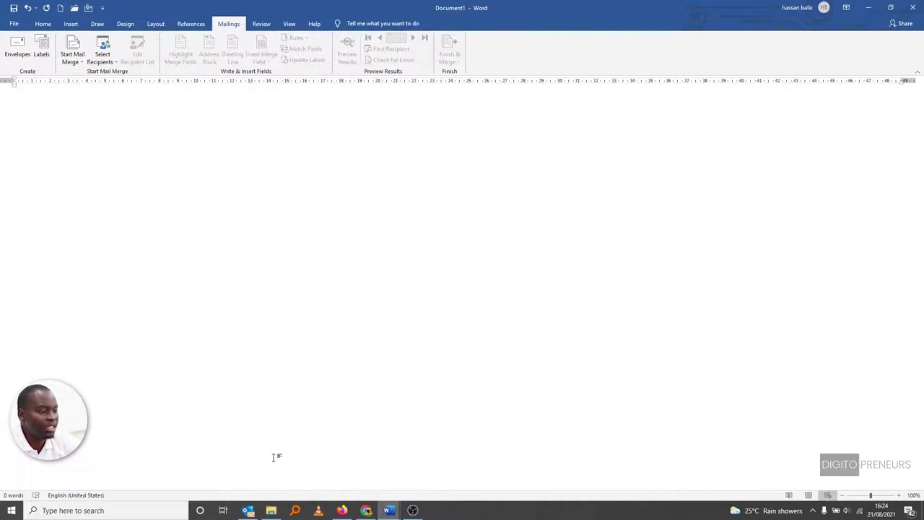
click(271, 511)
- Open mailchimp list.csv, widen the Phone column and bold the Email Address, First Name and Phone headers
double_click(181, 191)
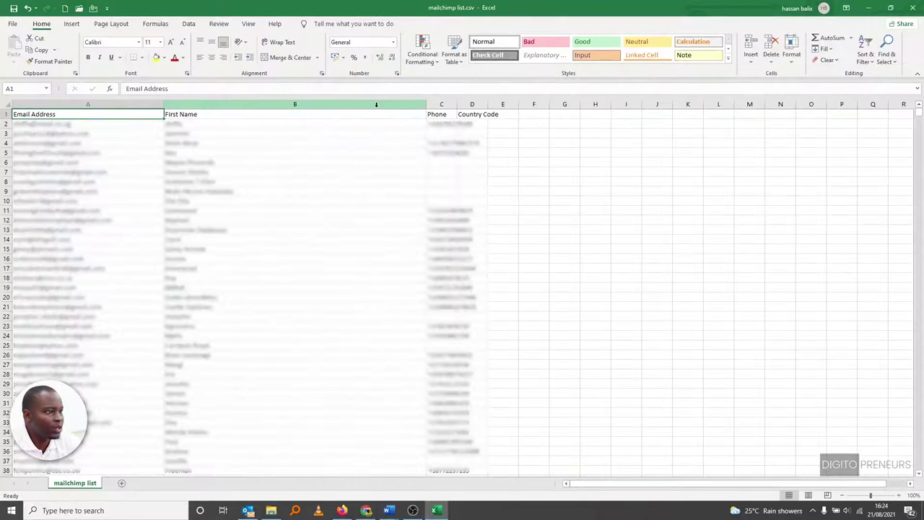
drag(456, 102, 490, 103)
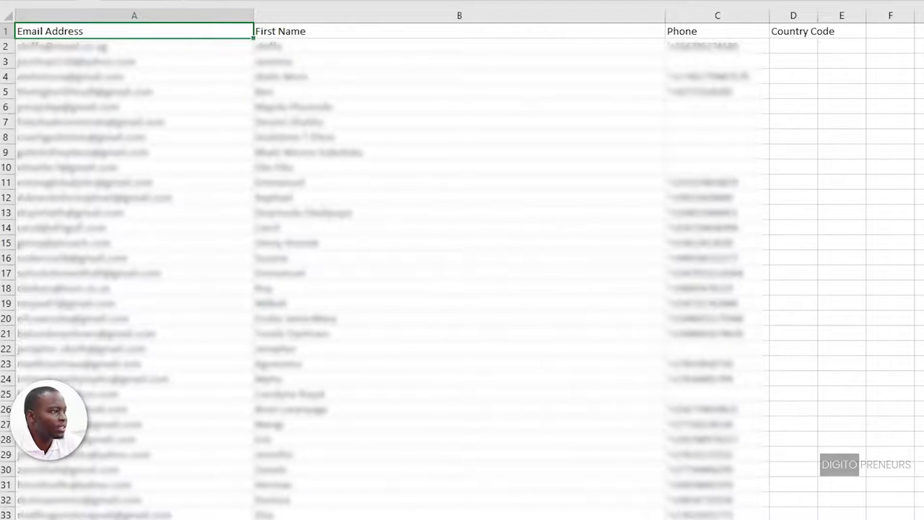
key(ctrl+b)
click(359, 32)
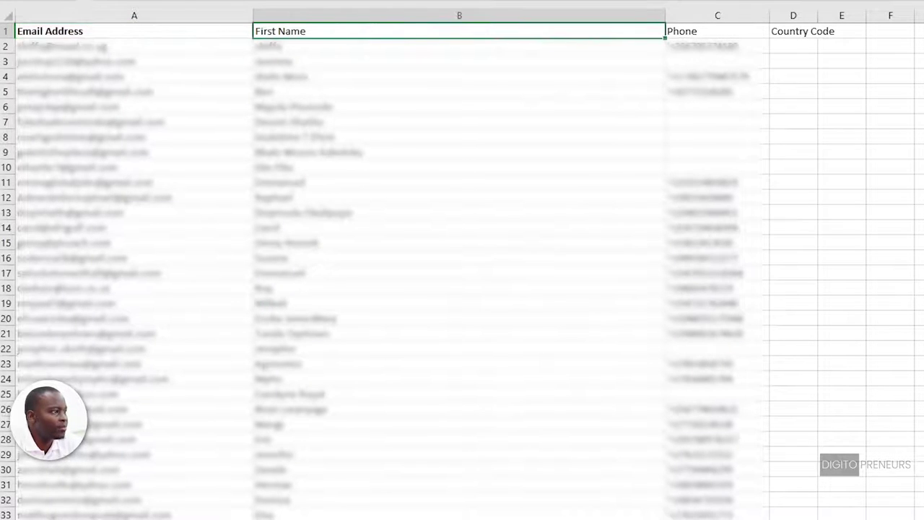
key(ctrl+b)
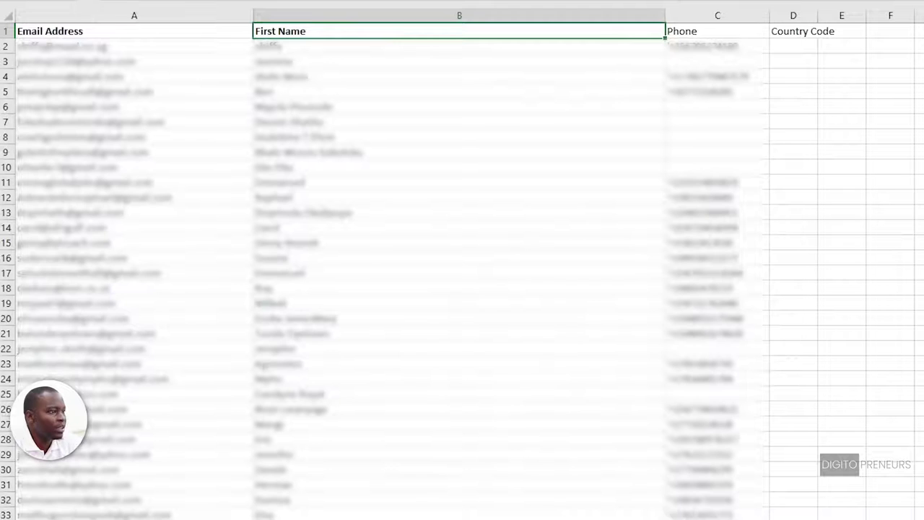
click(737, 33)
key(ctrl+b)
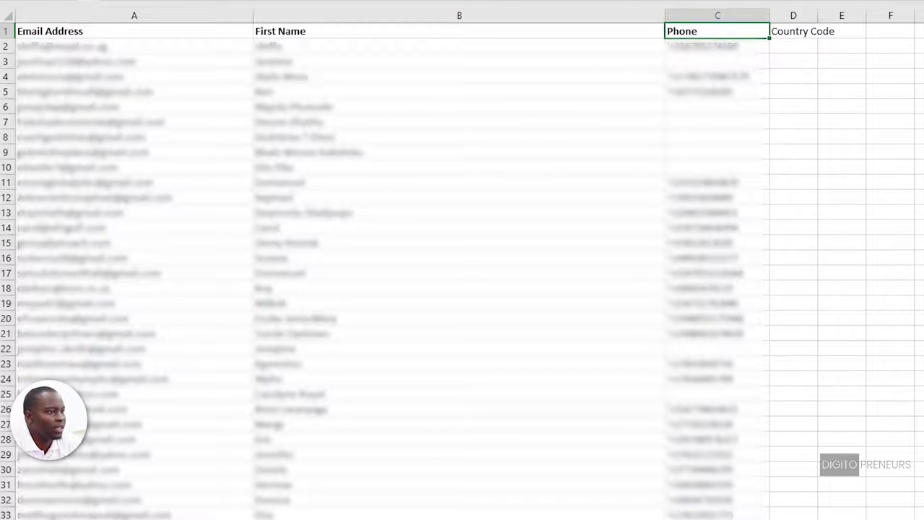
- Auto-fit column D to its Country Code header
click(809, 31)
double_click(818, 17)
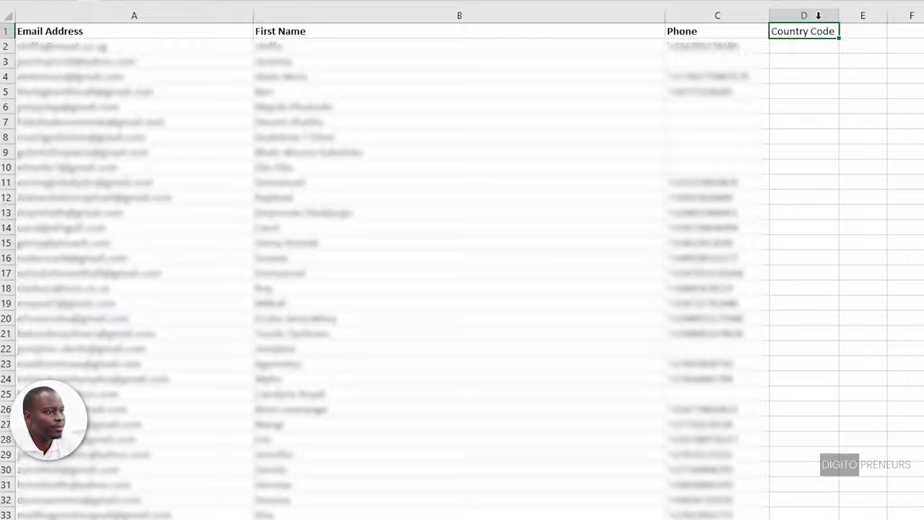
click(863, 153)
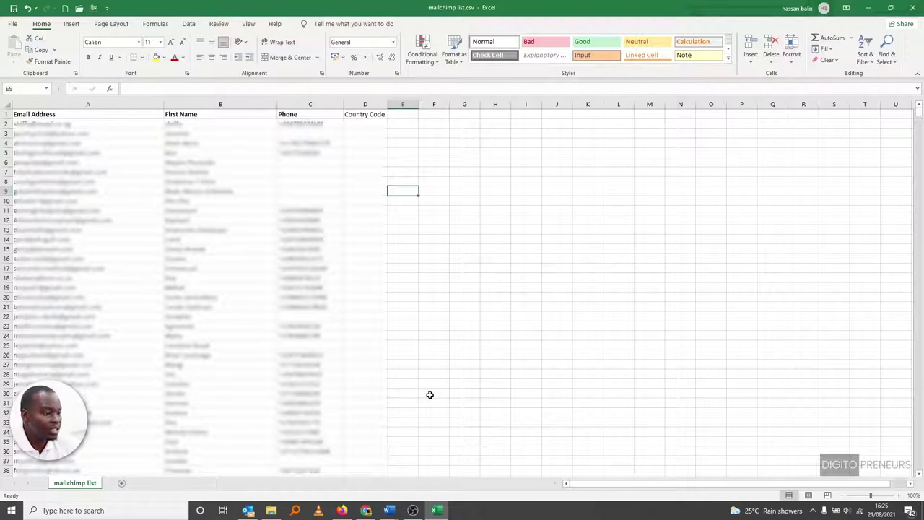
- Return to Word's Document1 and show the Select Recipients choices
click(390, 511)
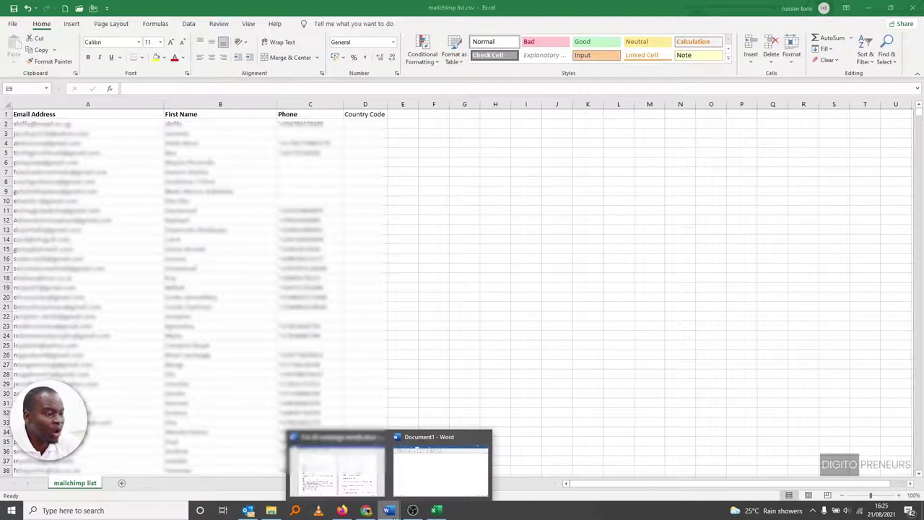
click(410, 501)
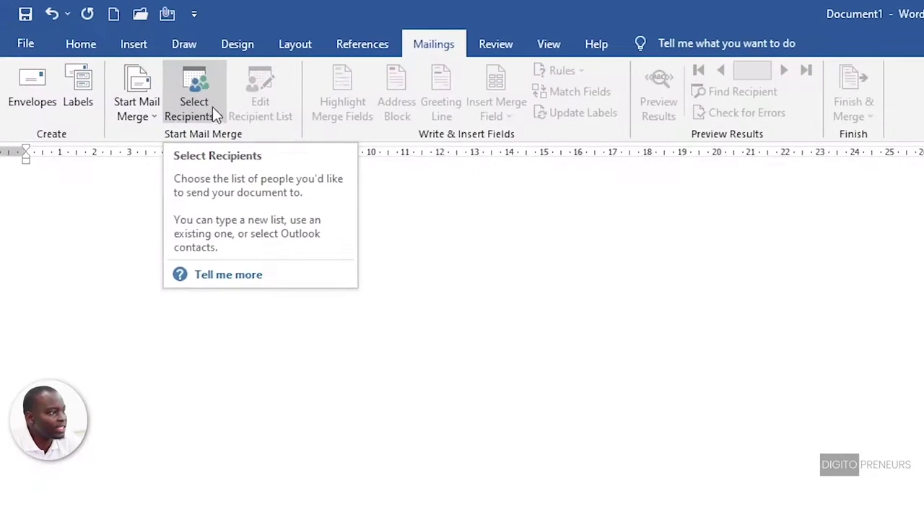
click(205, 112)
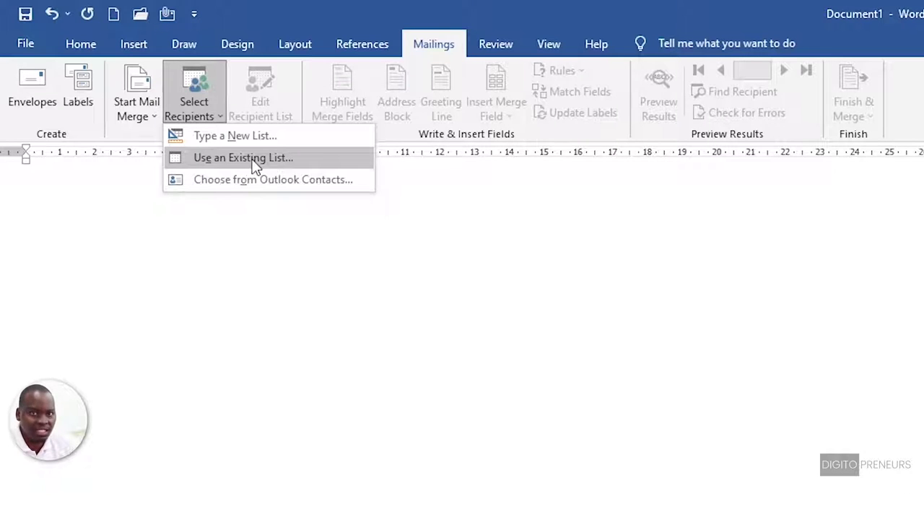
- Use mailchimp list.csv from Downloads > mailchim list today as the existing recipient list
click(254, 165)
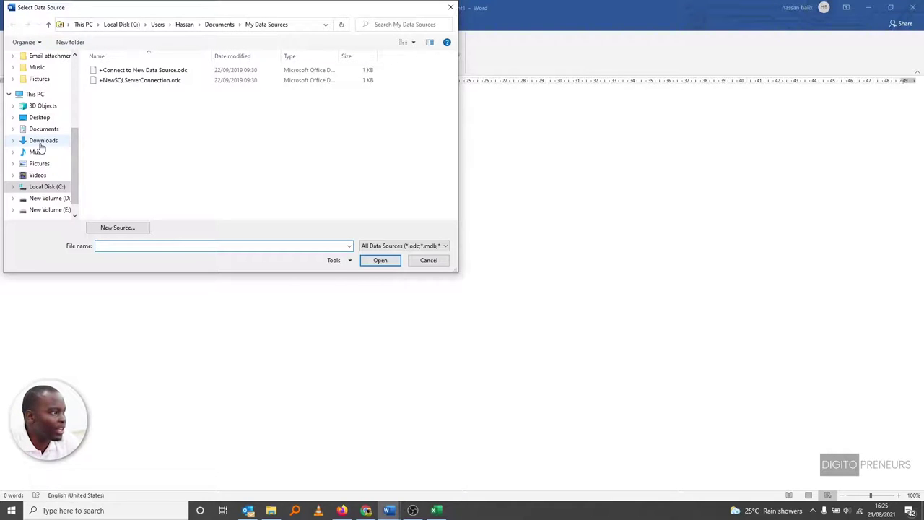
click(42, 142)
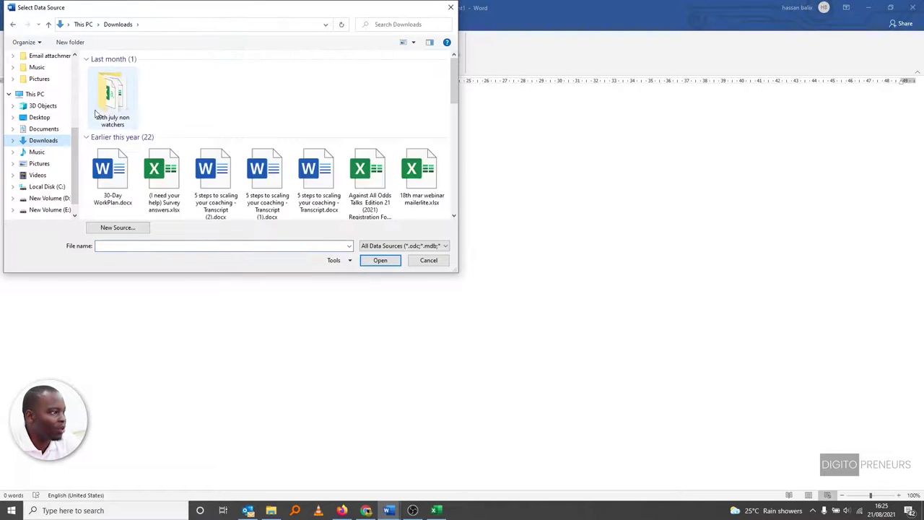
double_click(123, 167)
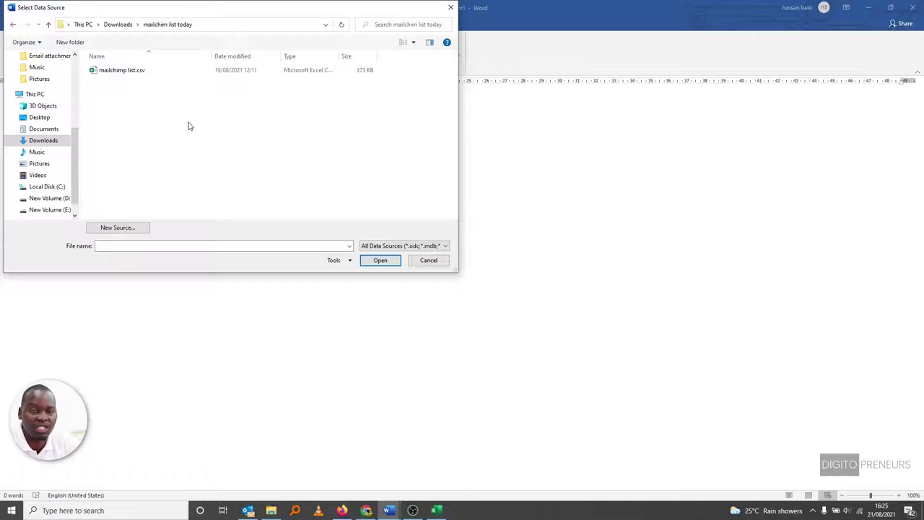
click(113, 71)
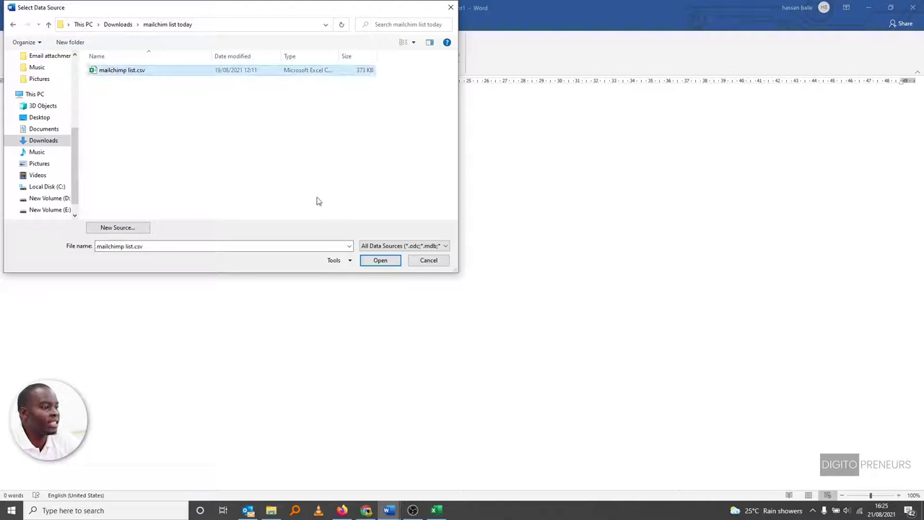
click(380, 260)
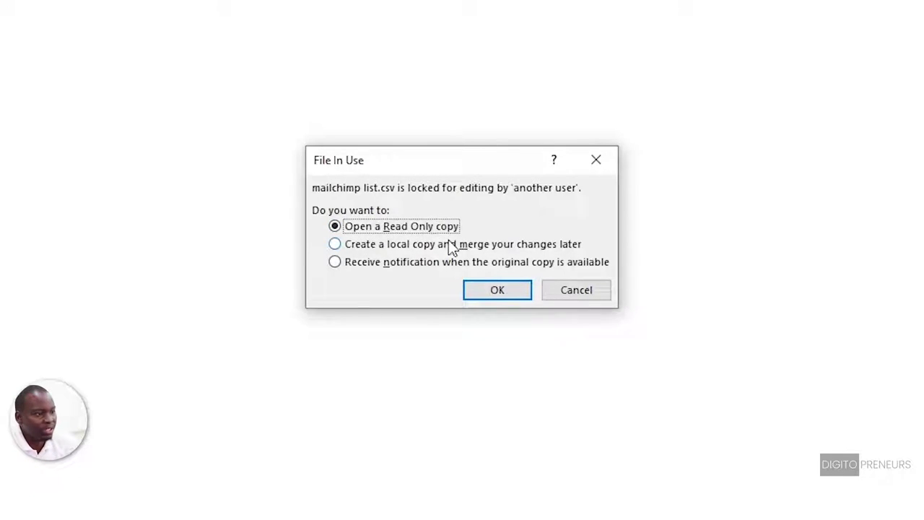
- Open a read-only copy of the locked mailchimp list.csv as the recipient list
click(494, 291)
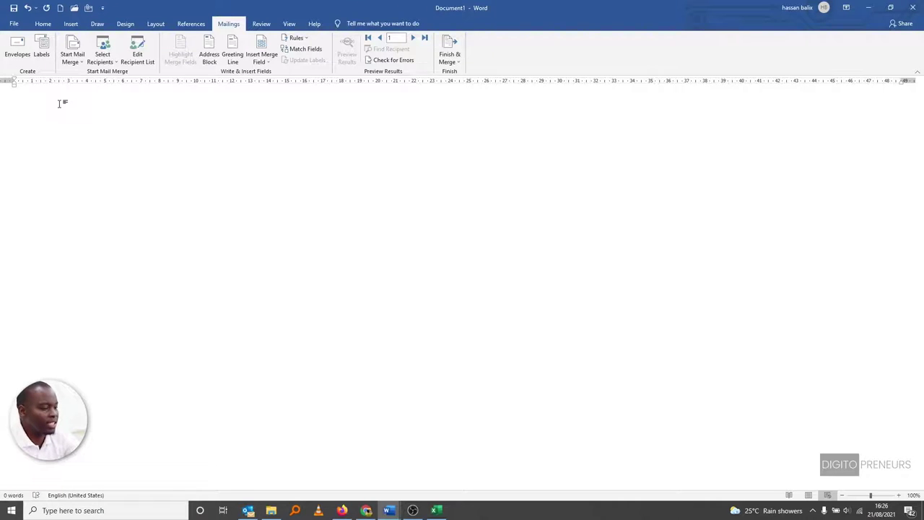
- Type 'Dear' at the top of the letter and view the available merge fields
text(Dear)
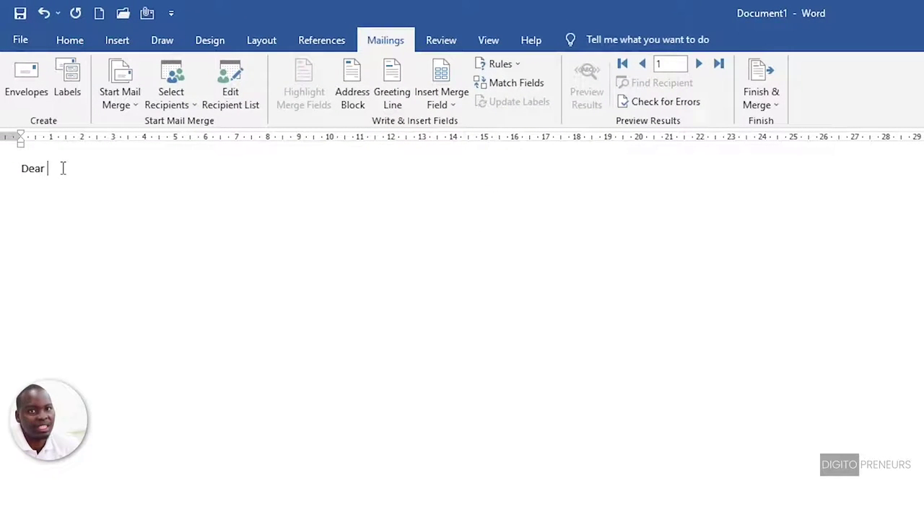
click(449, 106)
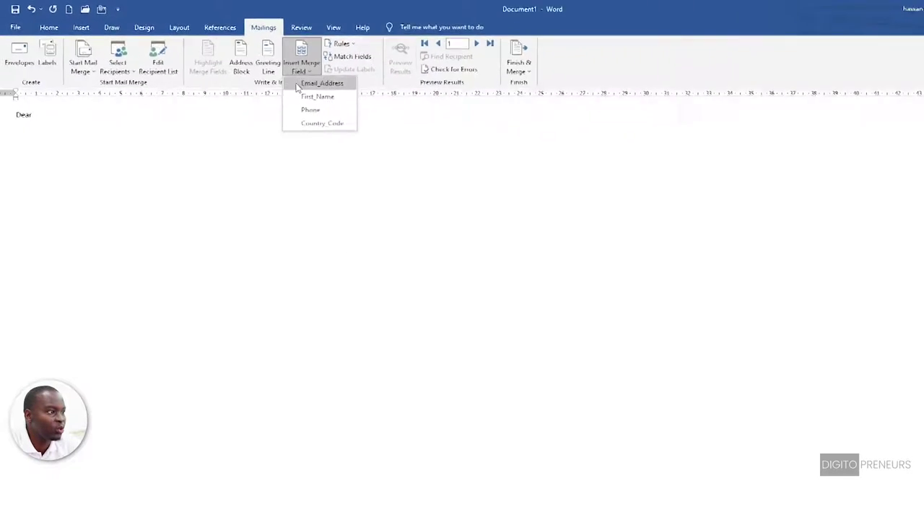
click(506, 311)
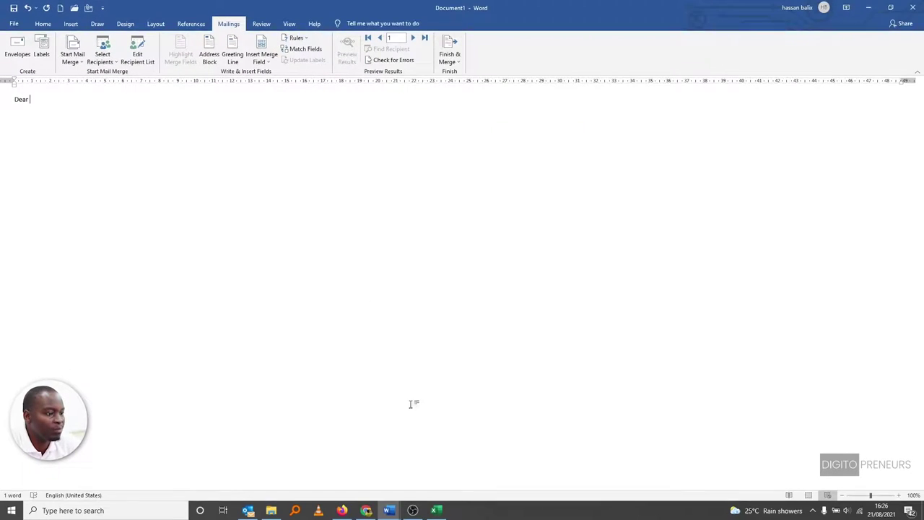
click(444, 511)
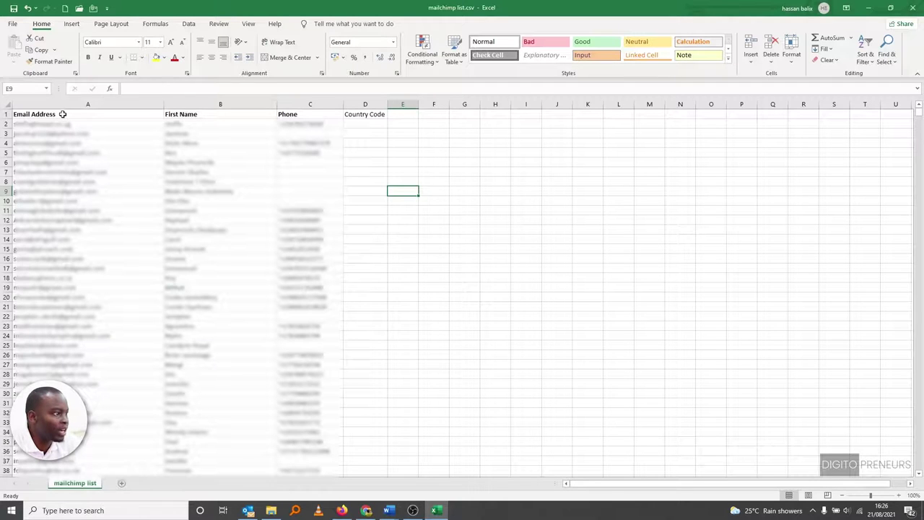
click(63, 114)
click(193, 115)
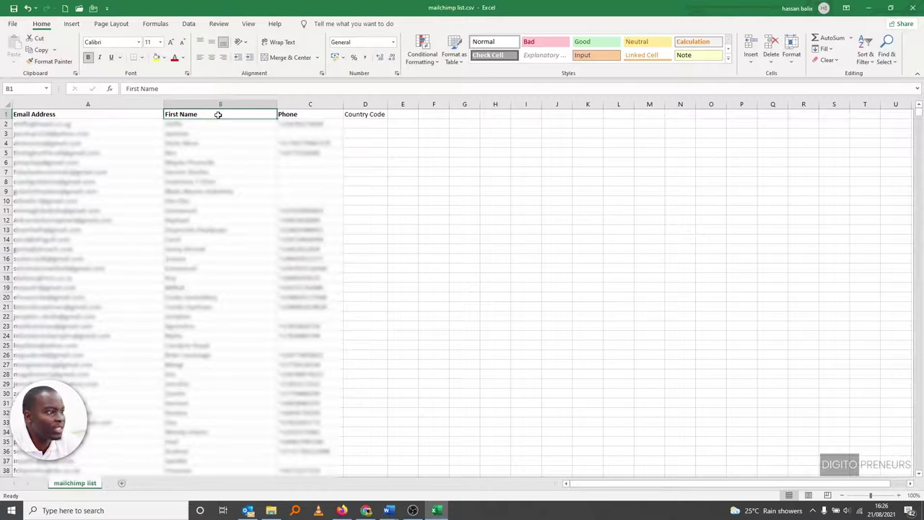
click(314, 114)
click(365, 114)
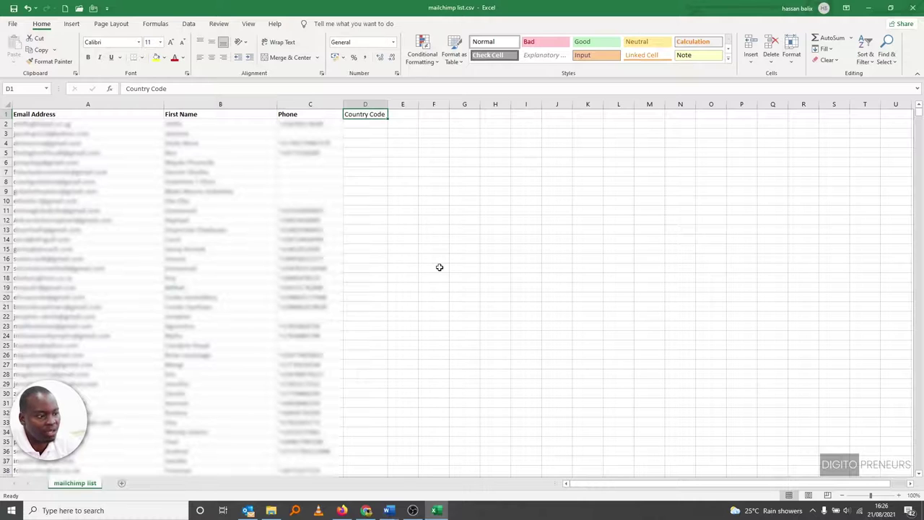
click(390, 513)
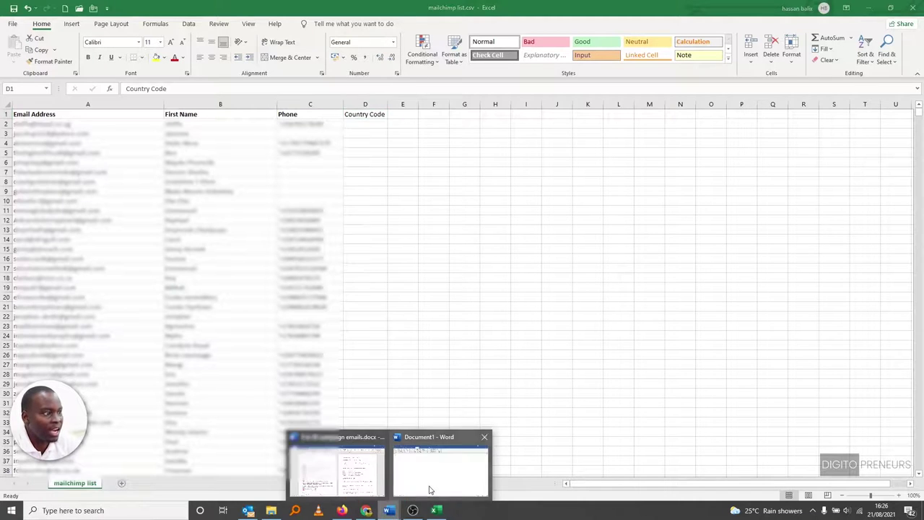
click(430, 482)
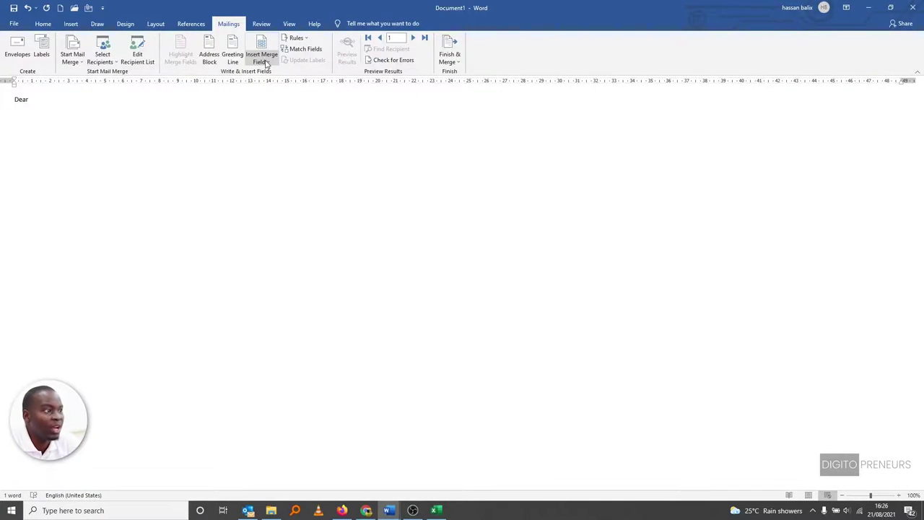
- Insert the First_Name field after 'Dear' and start a new line below
click(262, 61)
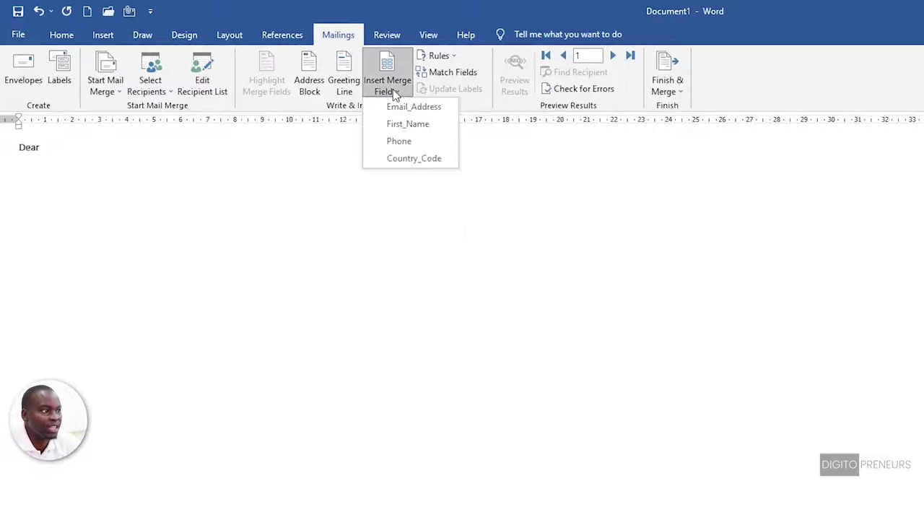
click(413, 132)
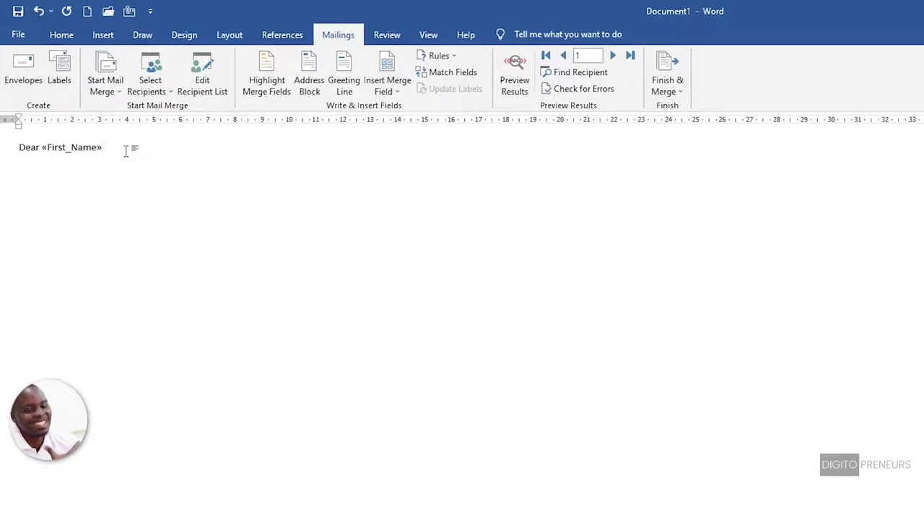
key(Return)
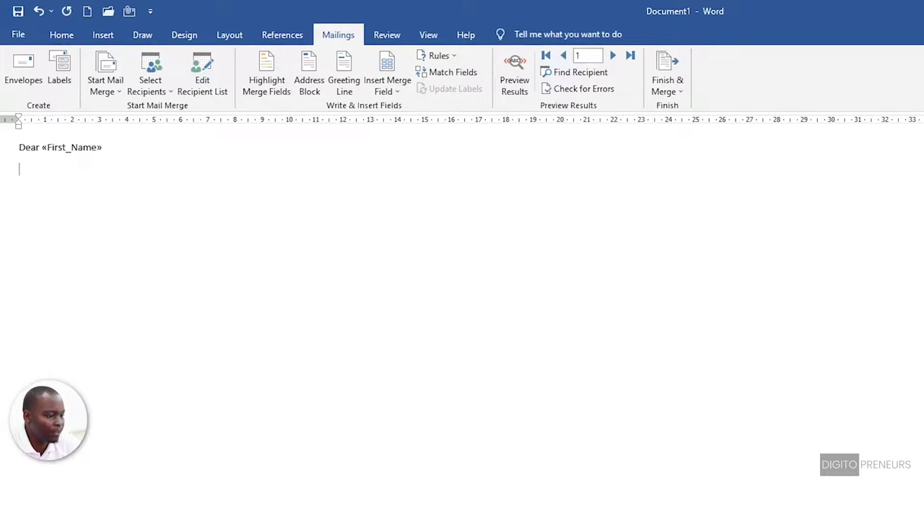
- Paste the 162-word social media letter body, ending 'Get access now', below the greeting
text(What are you doing on social media? Are you watching other people’s stories or just viewing their content? Are you a clone of every other account out there? If you are on social media to grow and scale your business then you’ve got to be very clear on your ideal client. You need to understand them inside/out and really think about how you will serve and connect with them. Because people buy from people and they buy from people that understand them and people they can connect with/trust... It is really hard to trust someone that doesn’t show up consistently. One that is in and out of social media. One that isn’t consistent with their messaging. As one building a profitable business.... - What makes you unique? What are your values? I can help you gain that clarity through this 5 in 30 (5 clients in 30 days) mini 5-Day course. Ready to take it on??? Get access now Hassan)
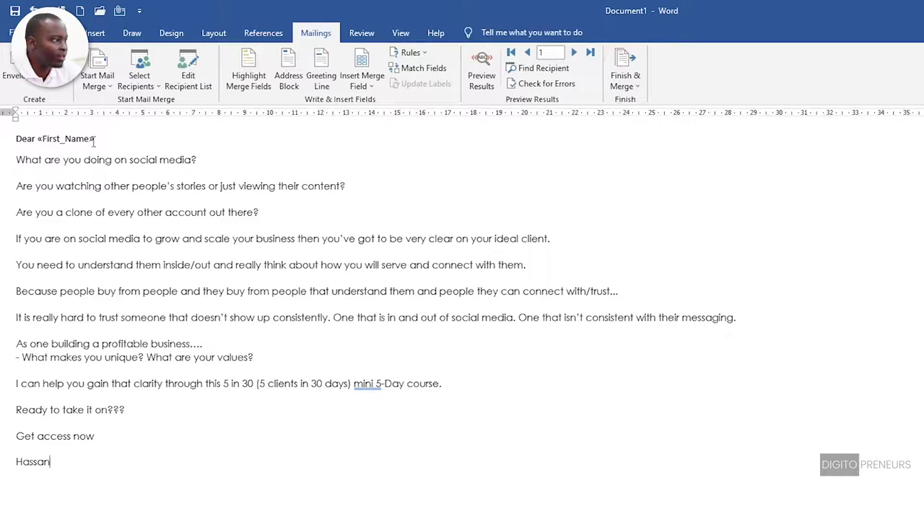
click(53, 140)
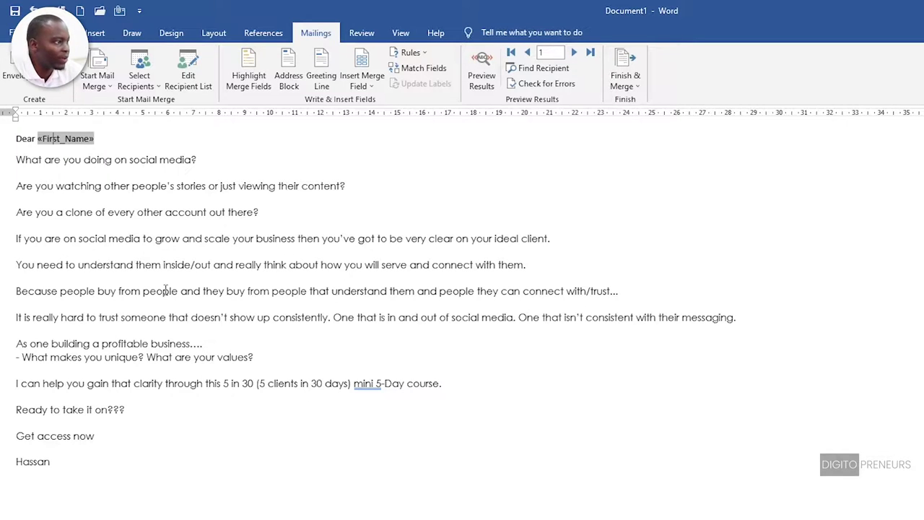
click(24, 135)
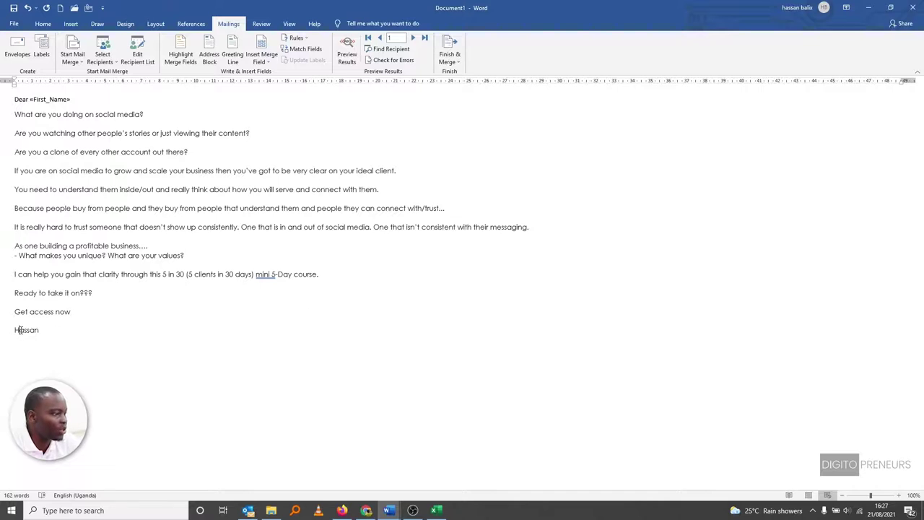
click(92, 345)
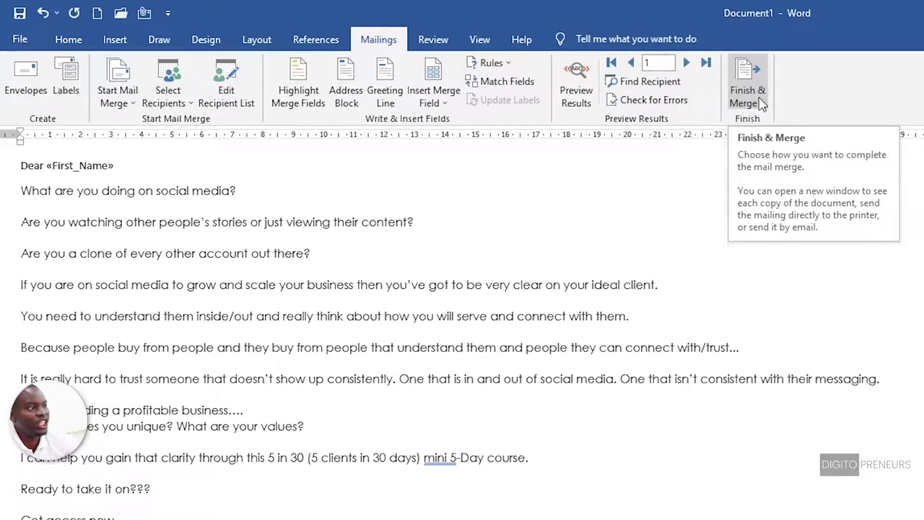
click(761, 105)
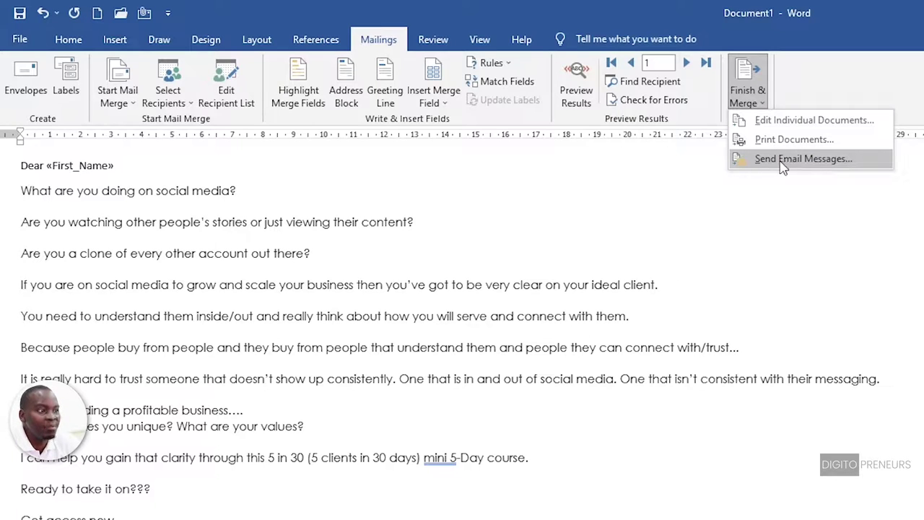
click(810, 249)
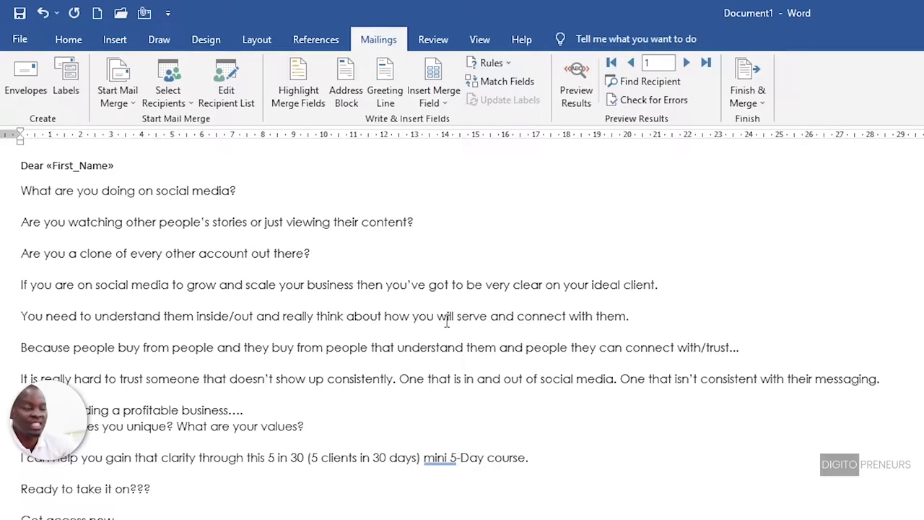
- Select the letter body down to 'Ready to take it on???', then deselect it, leaving the letter unchanged
drag(120, 195, 199, 494)
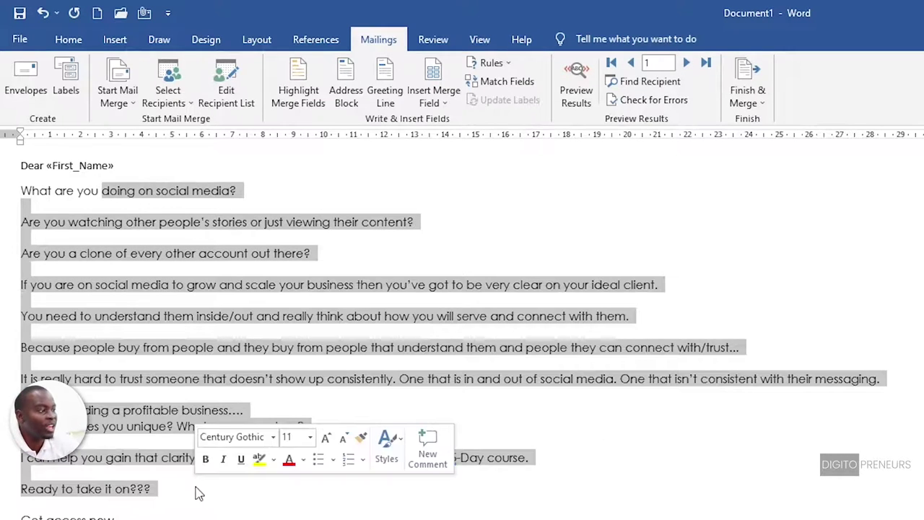
click(194, 511)
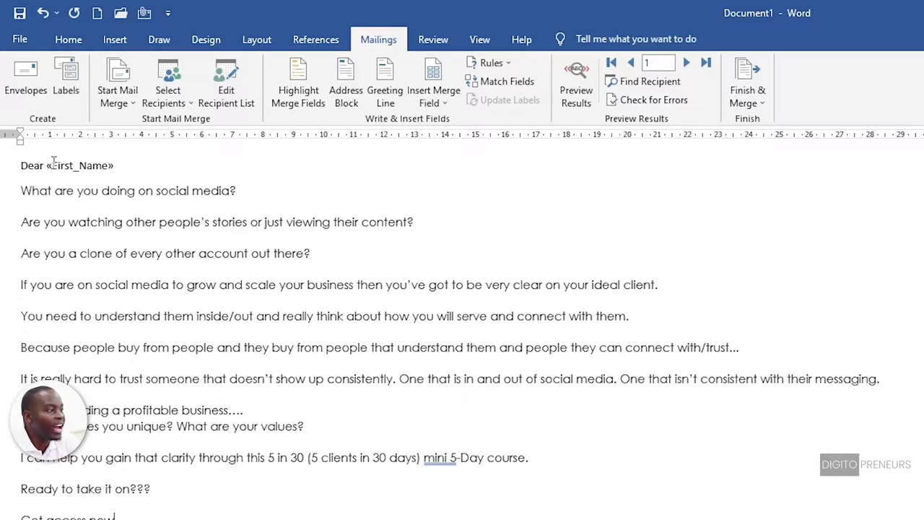